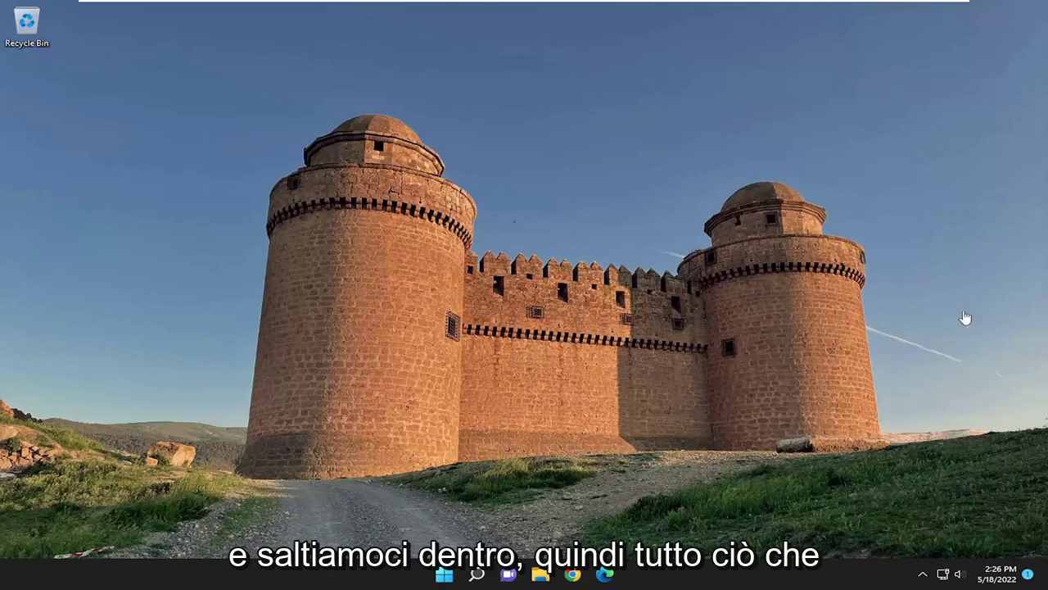
# - Search for regedit and launch Registry Editor as administrator, accepting the UAC prompt
pyautogui.click(474, 573)
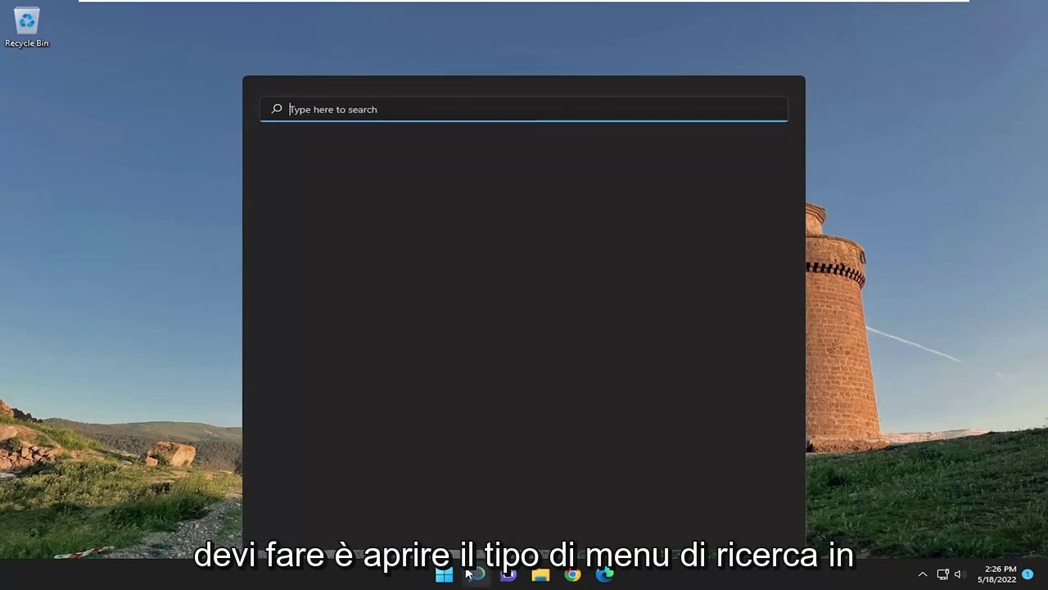
pyautogui.write('regedit')
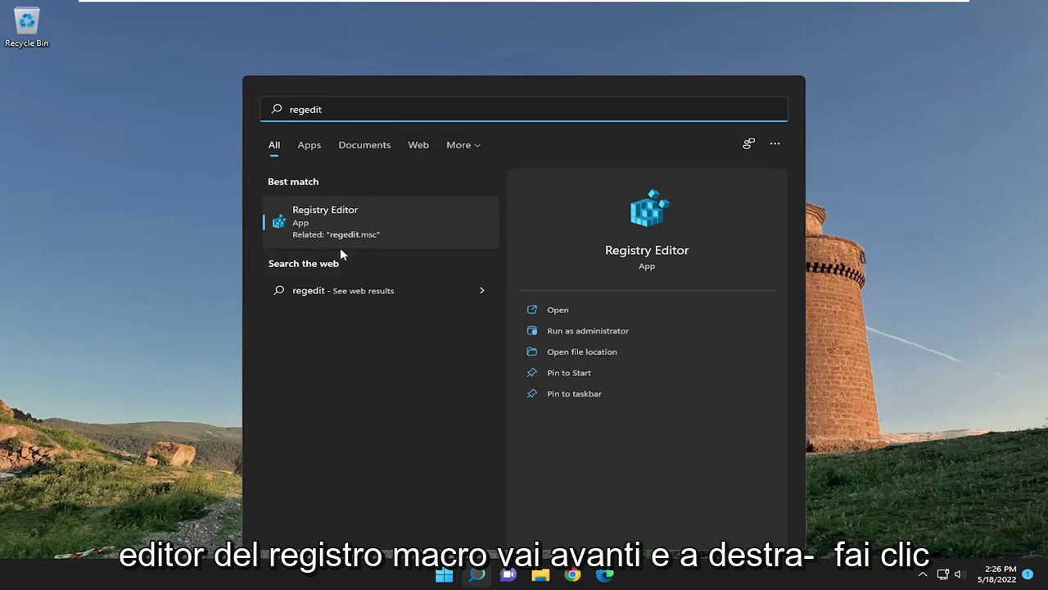
pyautogui.rightClick(315, 221)
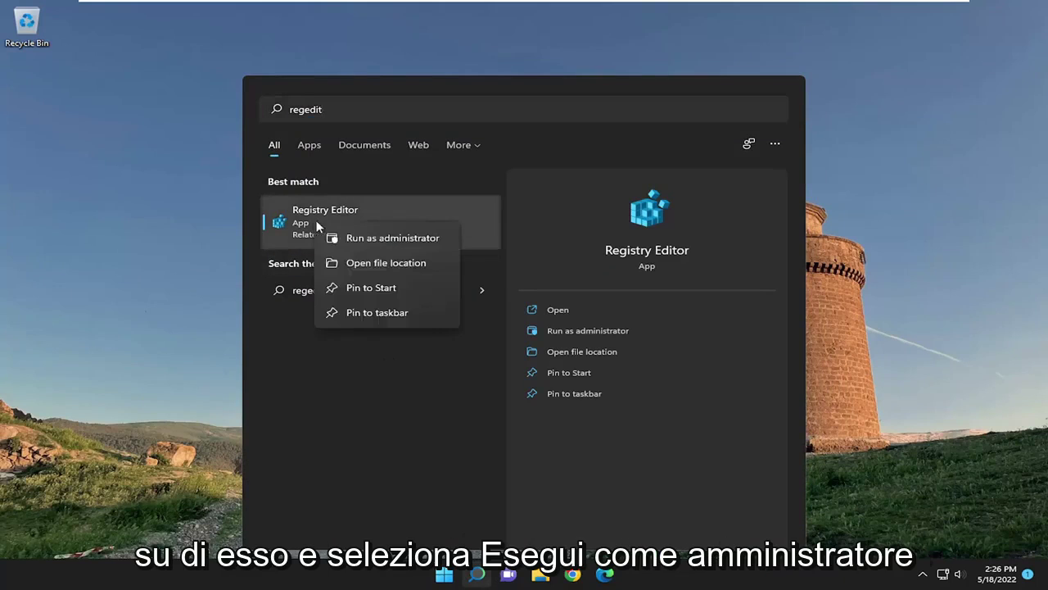
pyautogui.click(352, 238)
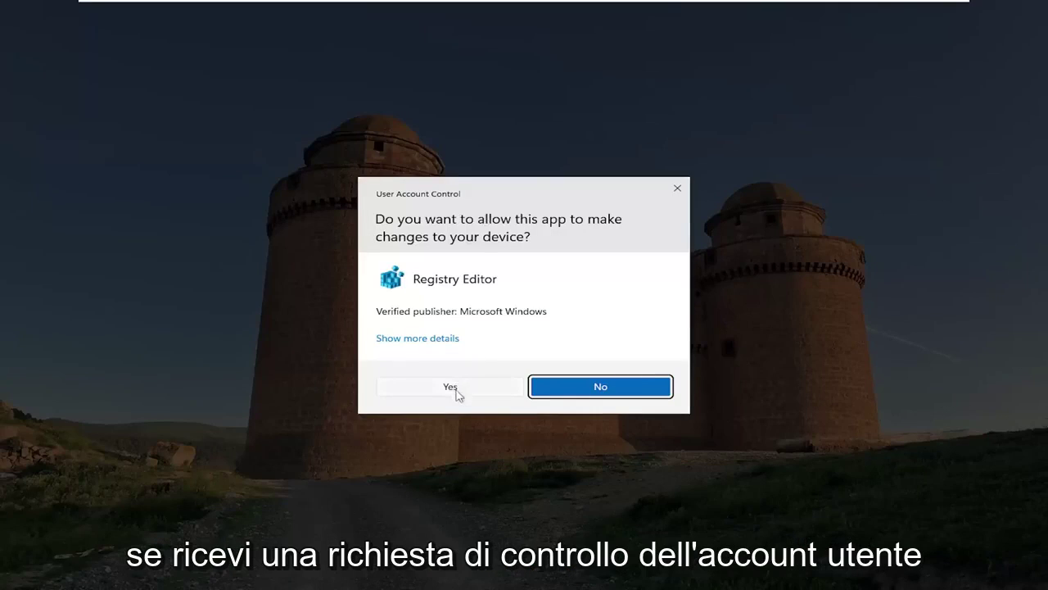
pyautogui.click(452, 387)
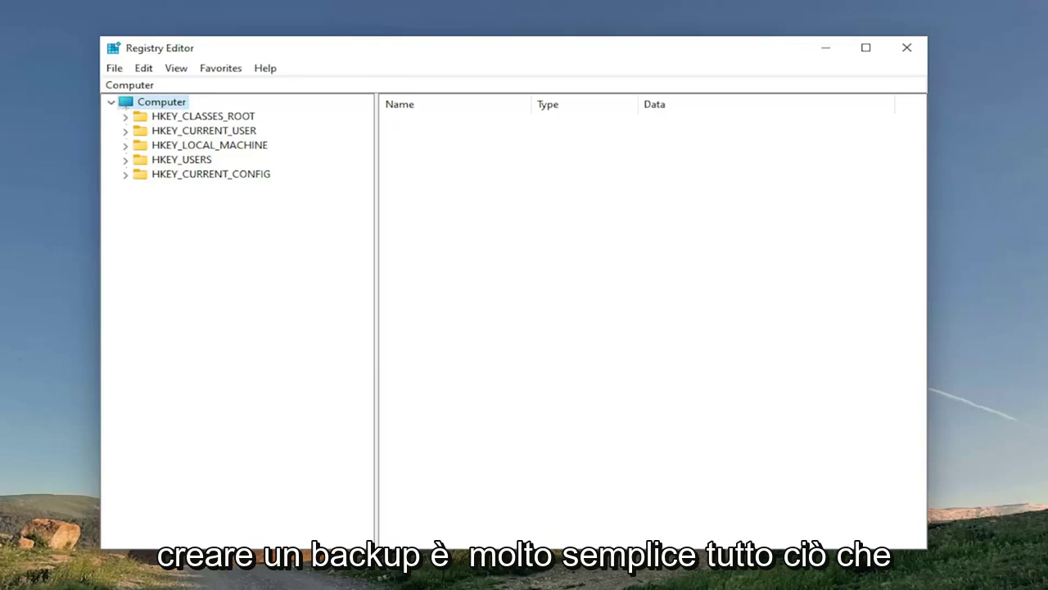
pyautogui.click(113, 69)
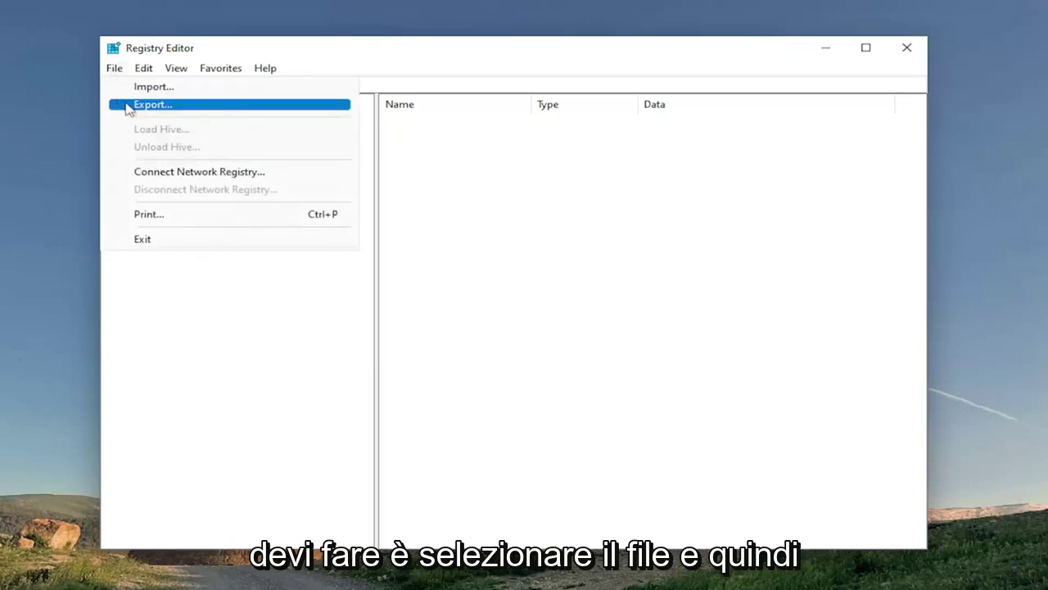
pyautogui.click(128, 104)
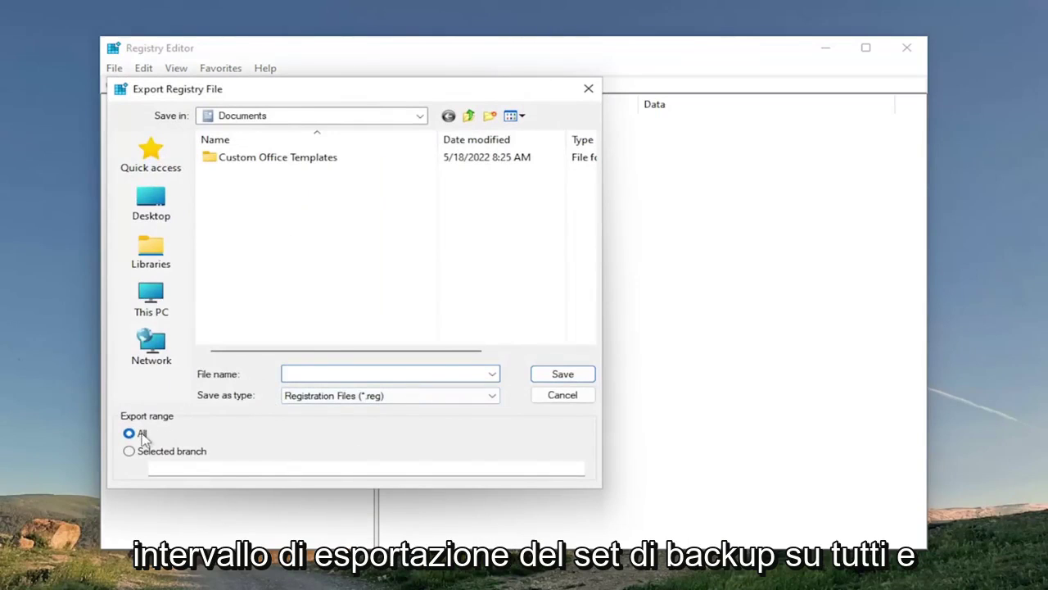
pyautogui.click(151, 205)
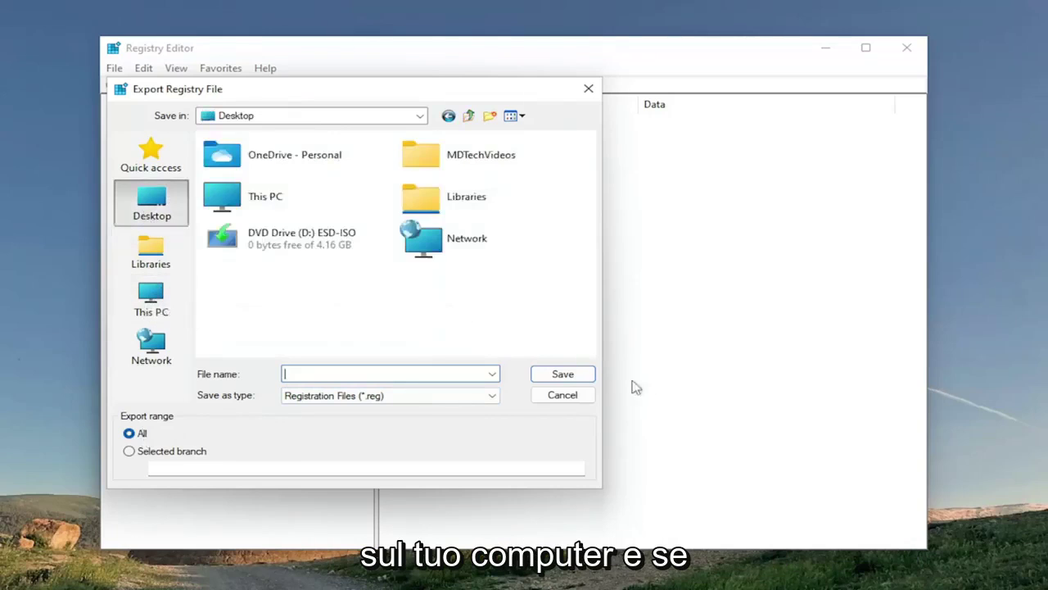
pyautogui.click(565, 396)
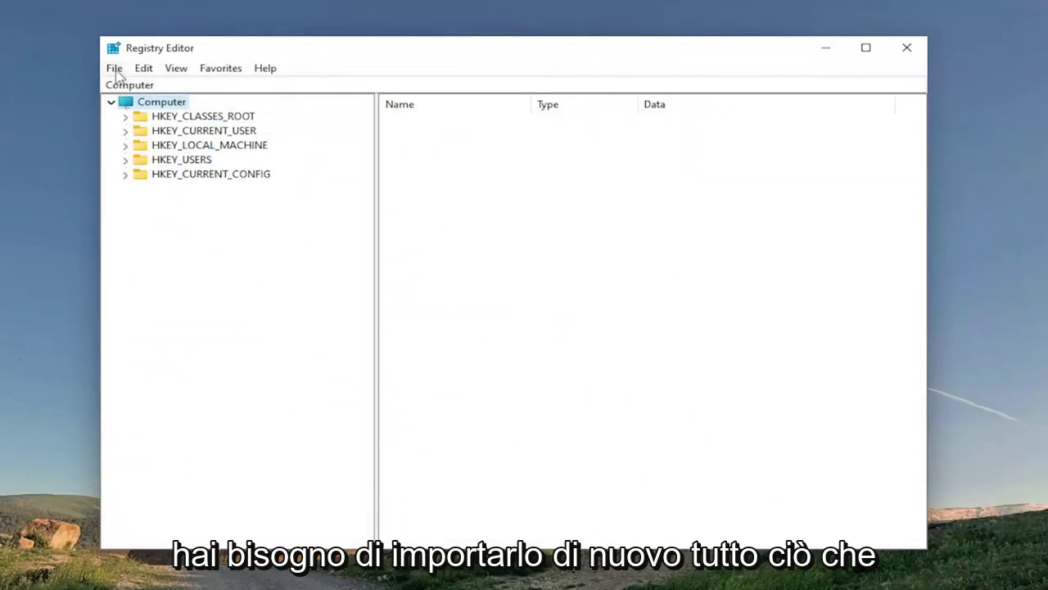
pyautogui.click(115, 69)
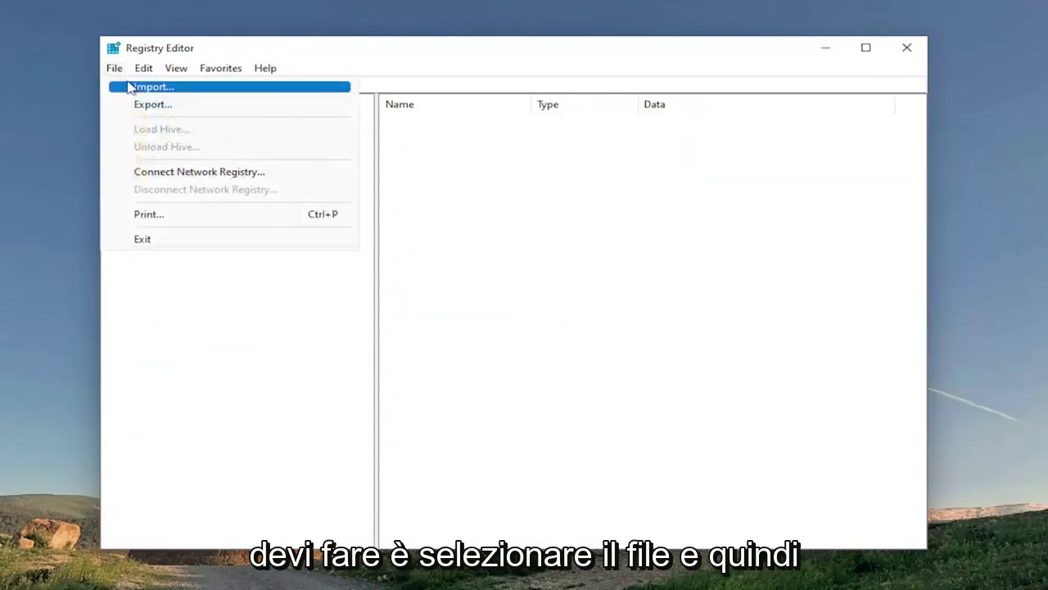
pyautogui.click(133, 87)
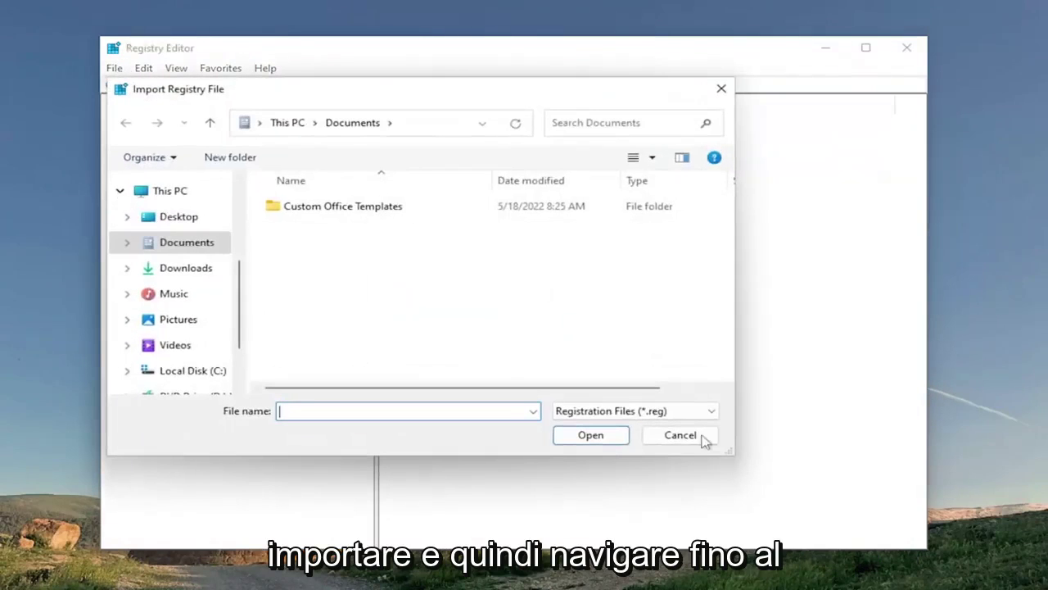
pyautogui.click(683, 439)
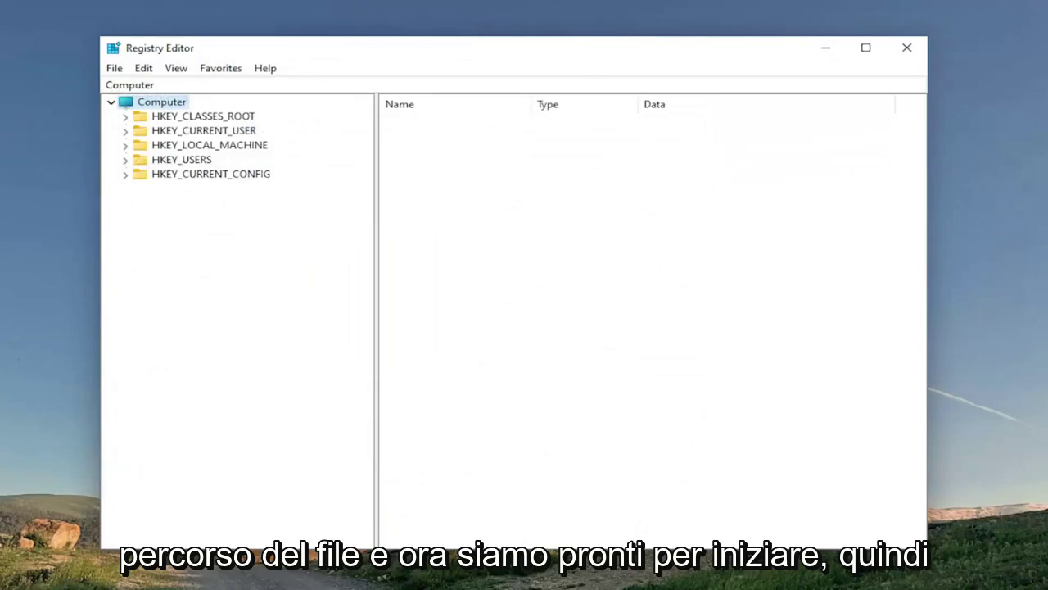
# - Expand HKEY_CURRENT_USER, then Software, then Policies to reveal its Microsoft and Power subkeys
pyautogui.doubleClick(231, 133)
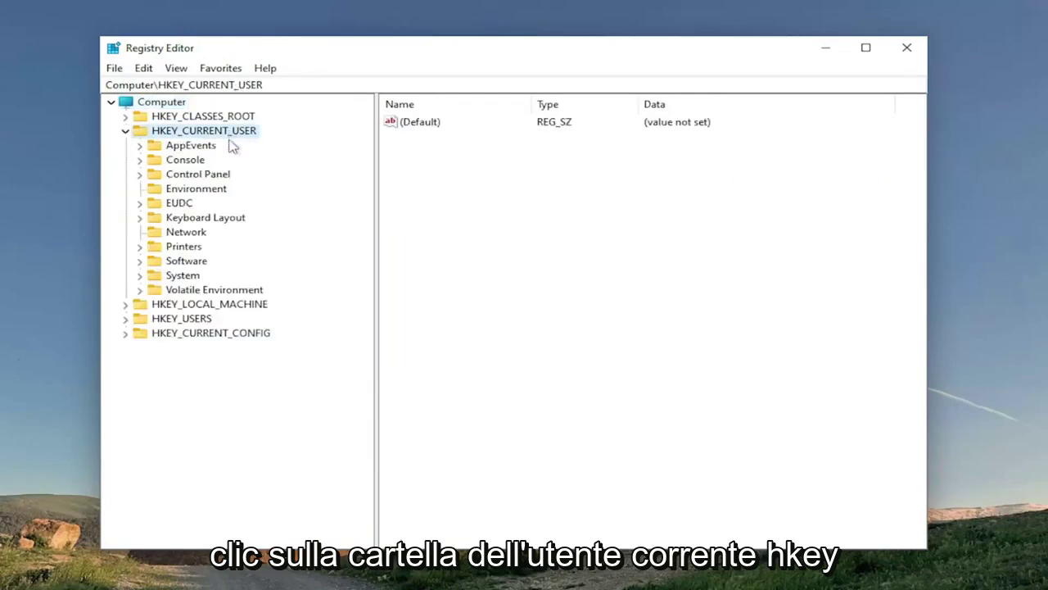
pyautogui.doubleClick(187, 262)
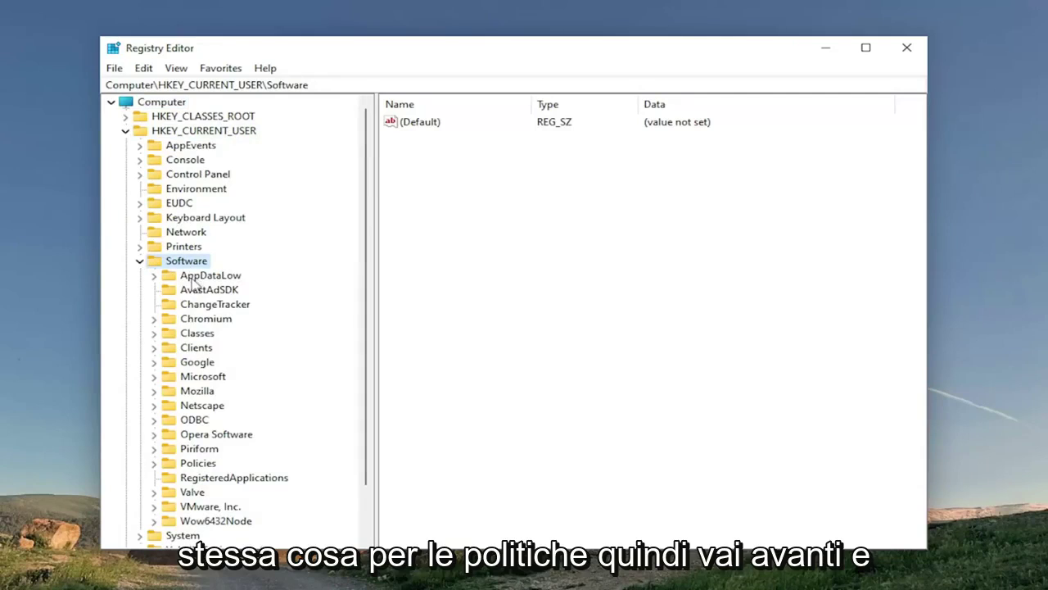
pyautogui.scroll(-1, 210, 365)
pyautogui.click(191, 420)
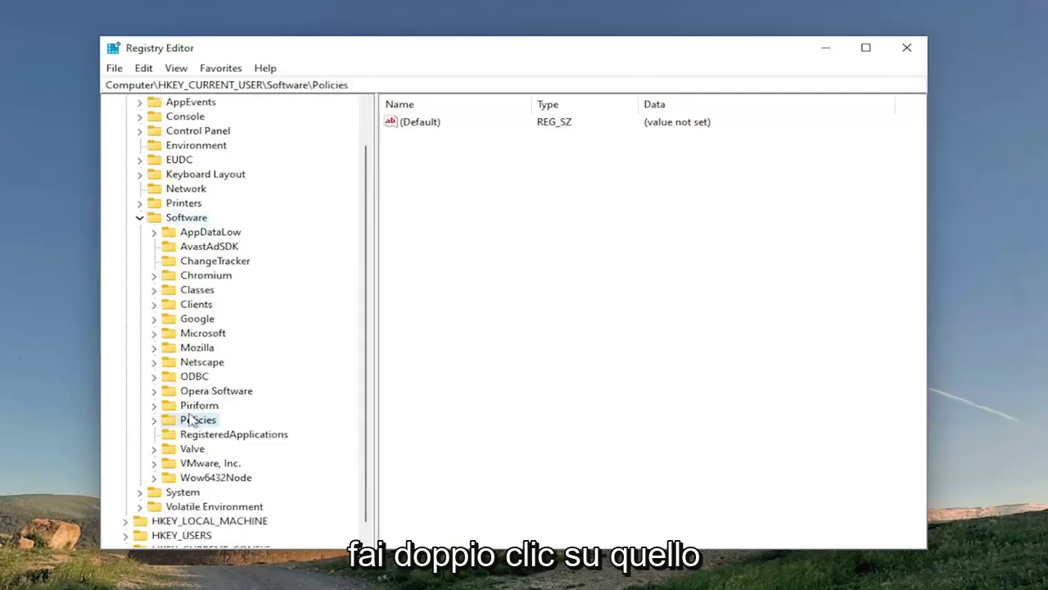
pyautogui.doubleClick(191, 419)
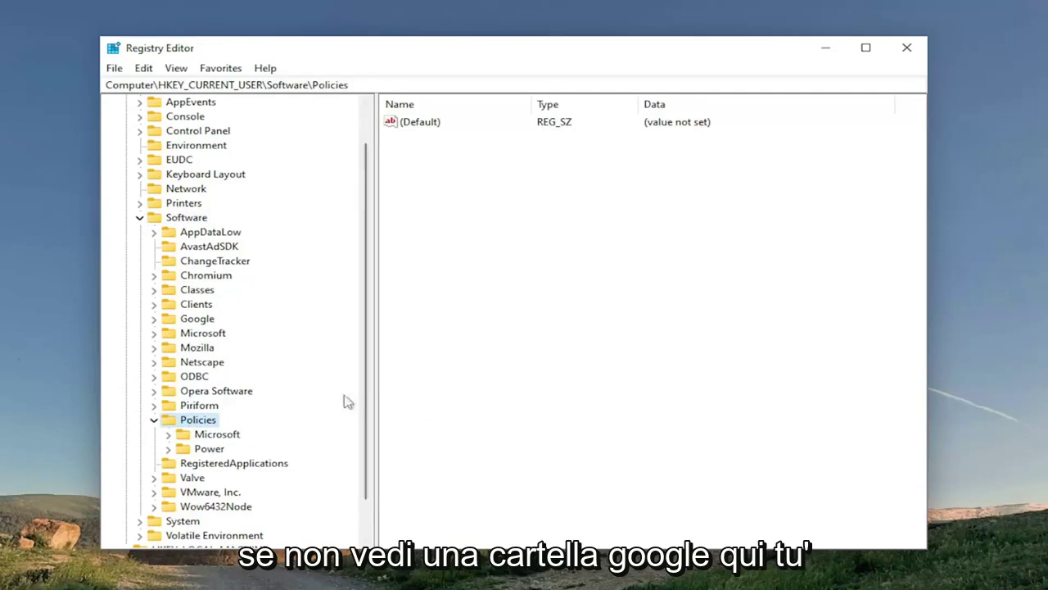
# - Create a new key named Google under HKEY_CURRENT_USER\Software\Policies
pyautogui.rightClick(199, 421)
pyautogui.moveTo(241, 447)
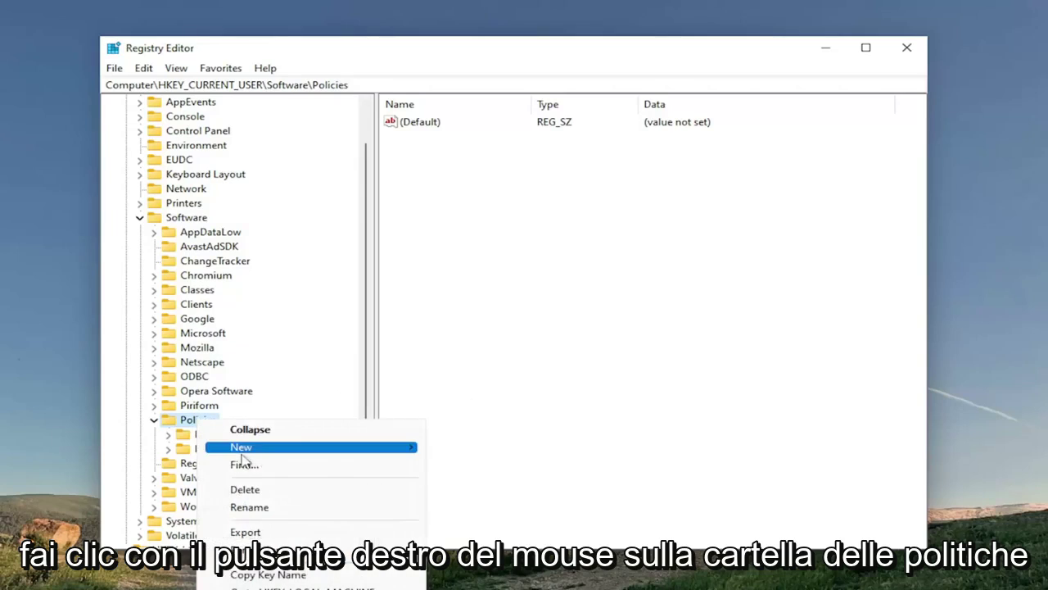
pyautogui.click(455, 447)
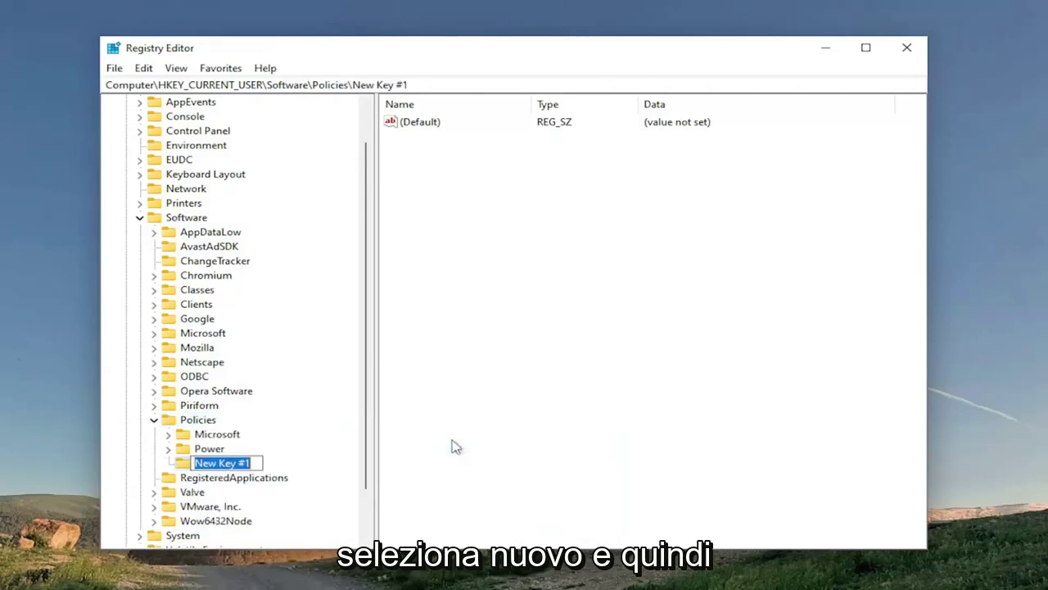
pyautogui.write('Google')
pyautogui.press('Return')
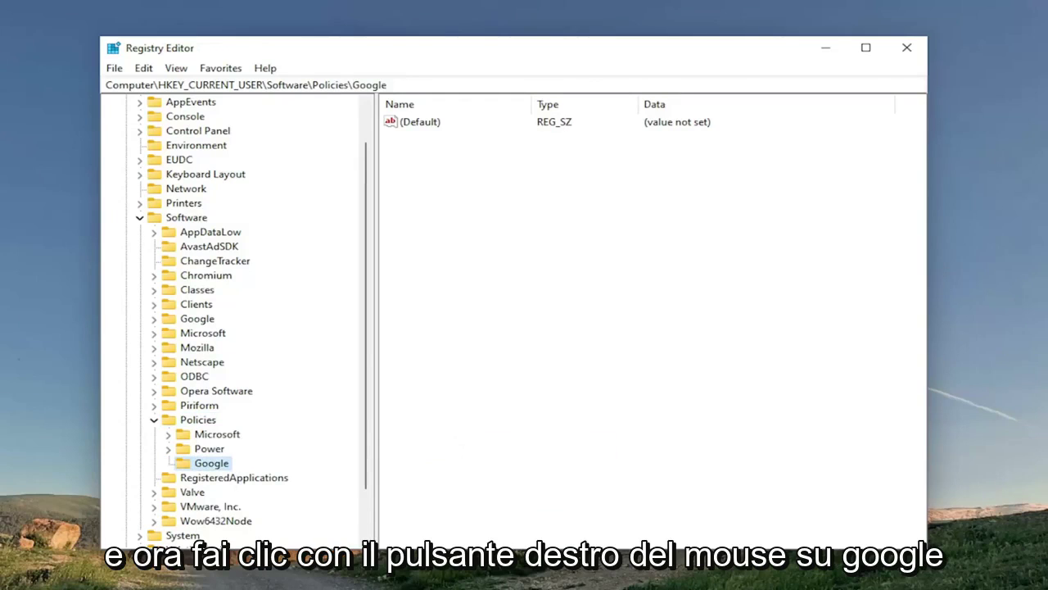
# - Add a subkey named Chrome under the new Google key
pyautogui.rightClick(212, 465)
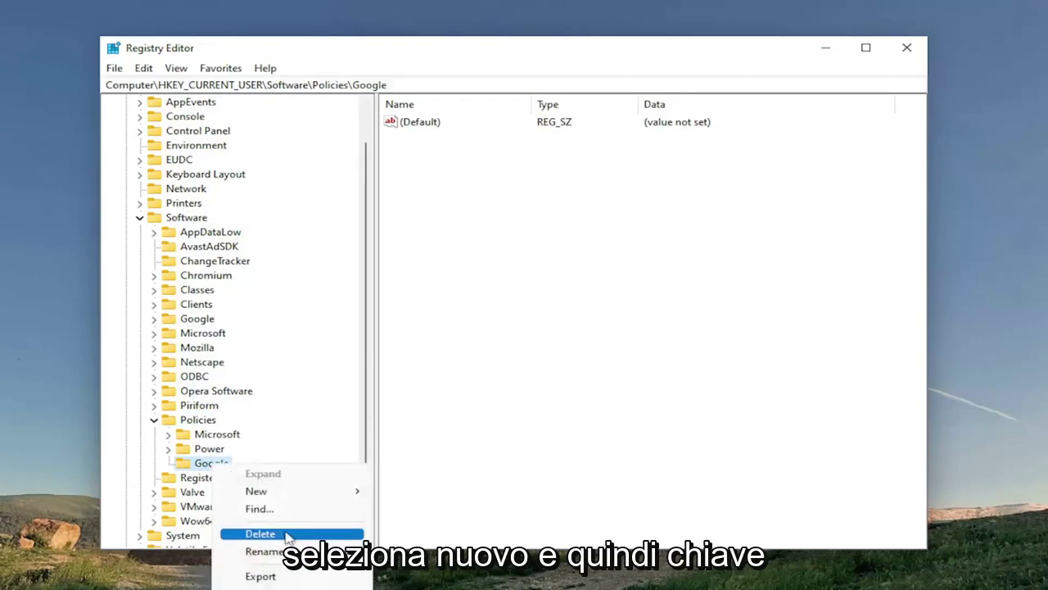
pyautogui.moveTo(257, 490)
pyautogui.click(418, 492)
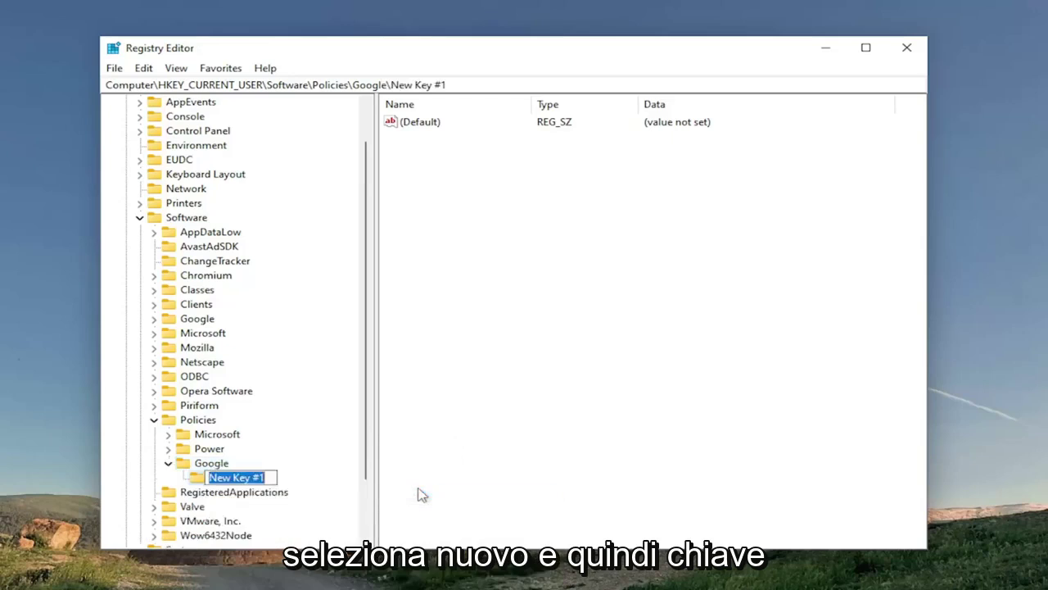
pyautogui.write('Chrome')
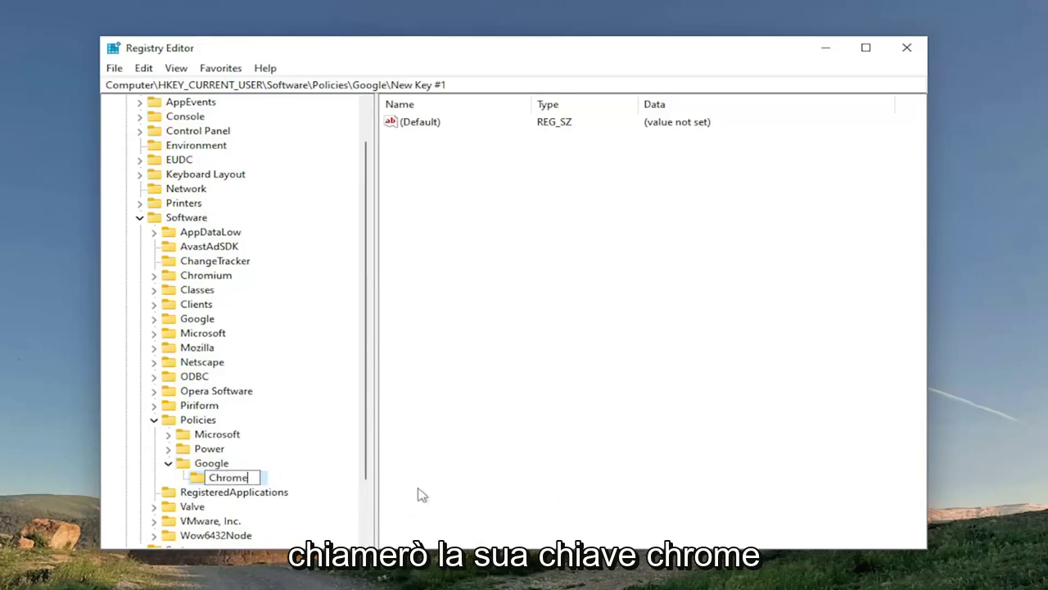
pyautogui.press('Return')
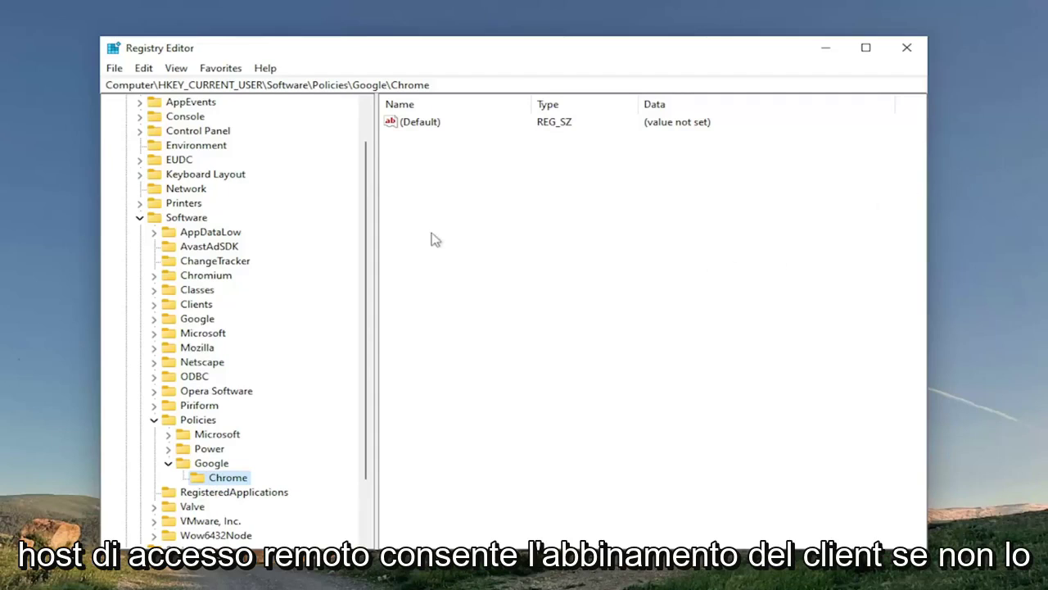
# - Create a new DWORD (32-bit) value in Chrome named RemoteAccessHostAllowClientPairing
pyautogui.rightClick(452, 169)
pyautogui.moveTo(501, 178)
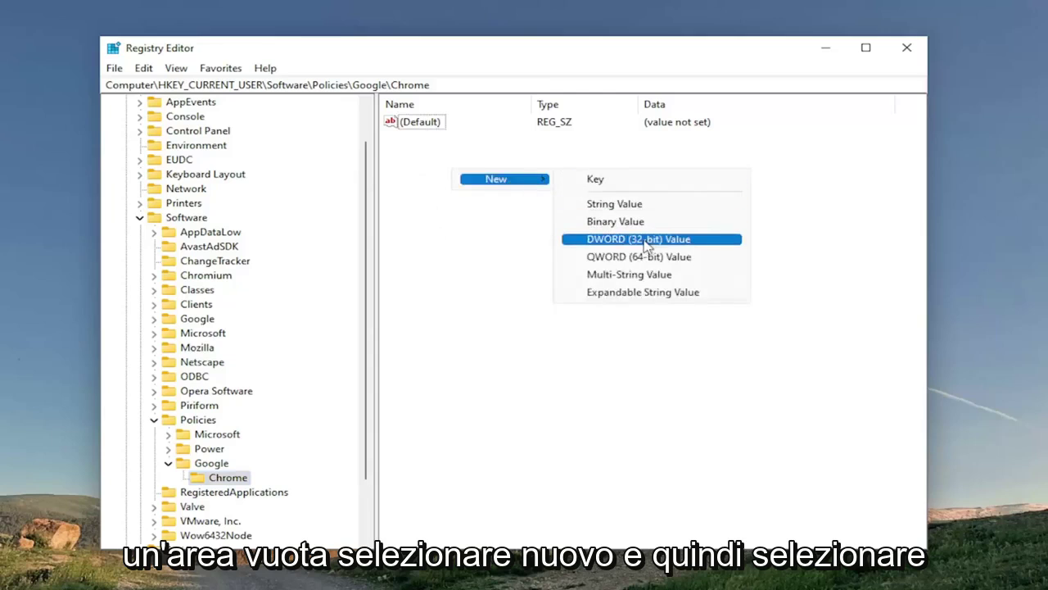
pyautogui.click(647, 240)
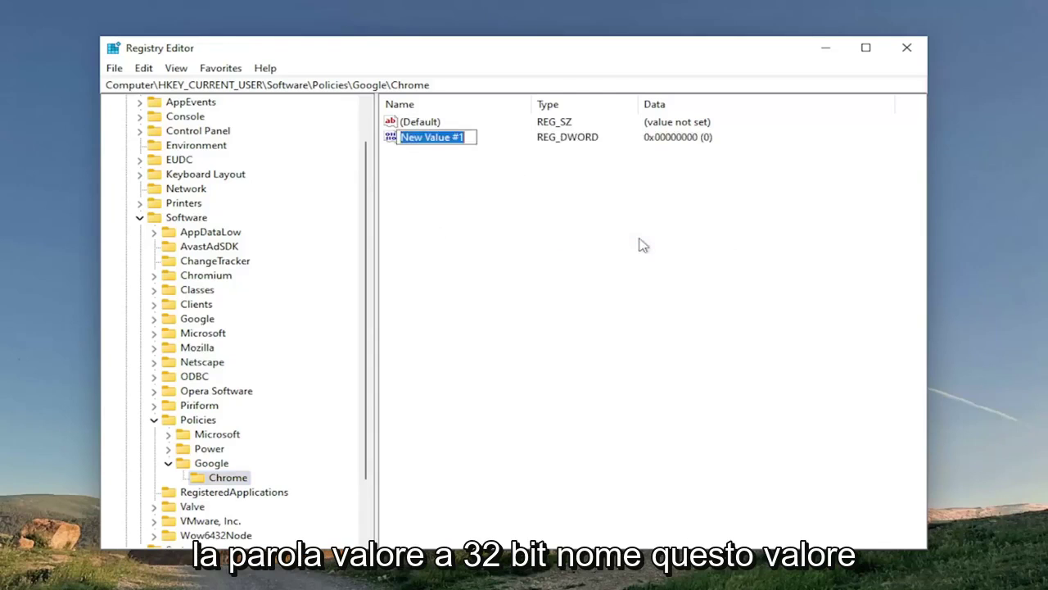
pyautogui.write('Remo')
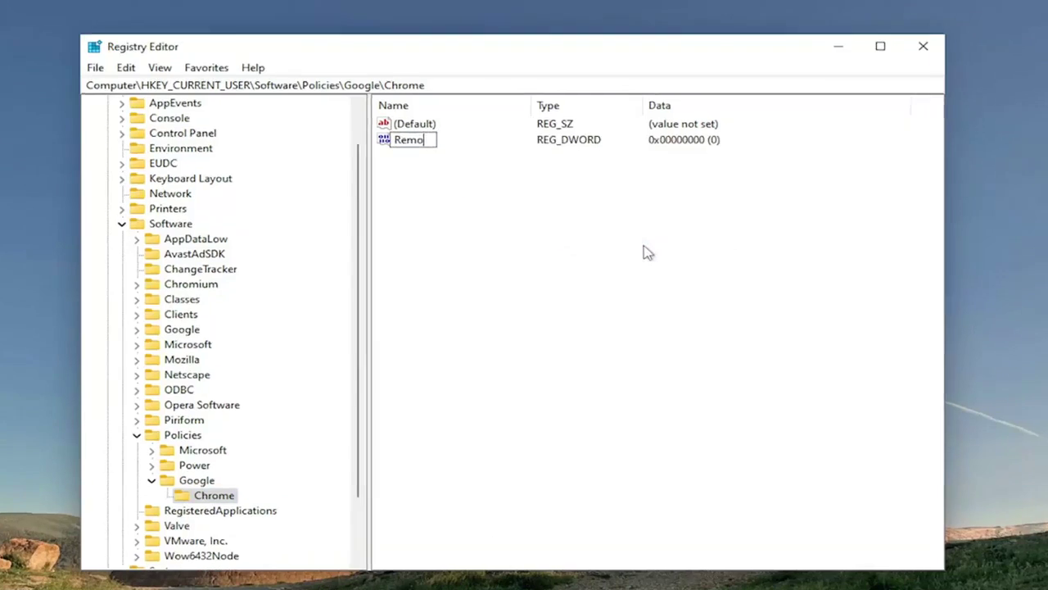
pyautogui.write('tea')
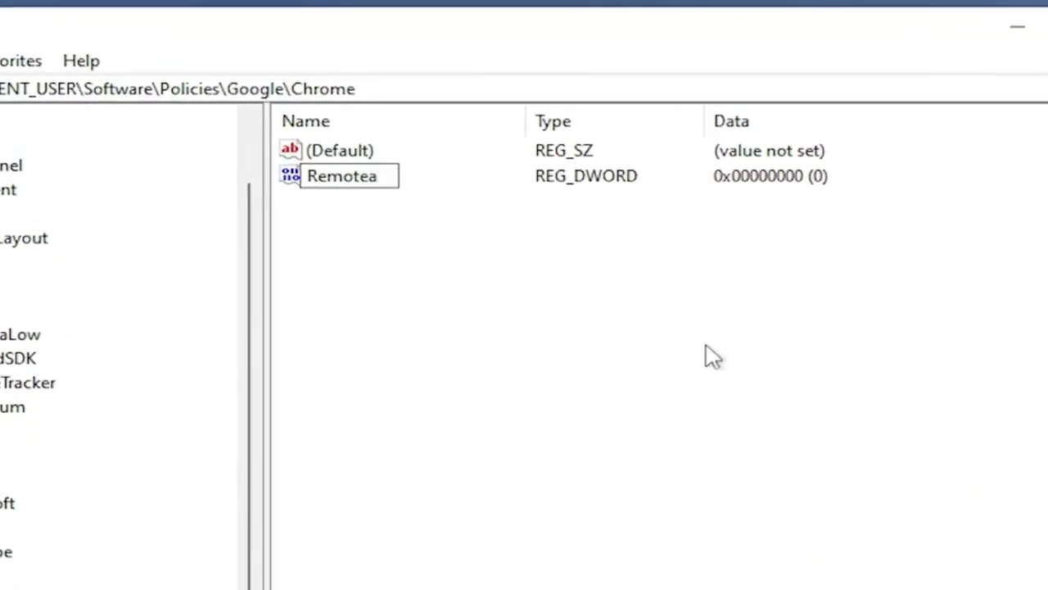
pyautogui.press('BackSpace')
pyautogui.write('Ac')
pyautogui.write('cessH')
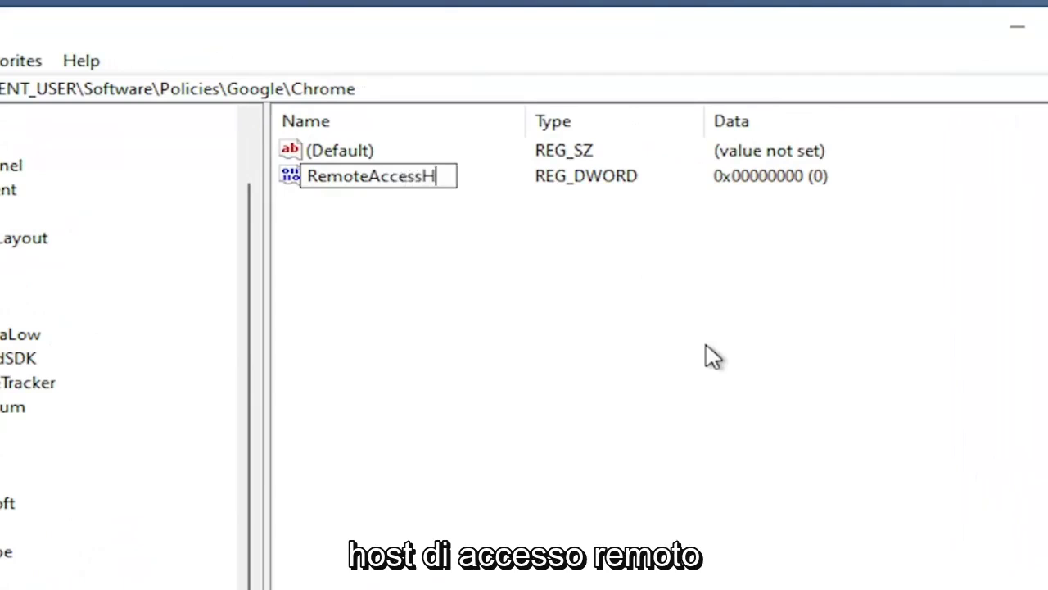
pyautogui.write('ostAll')
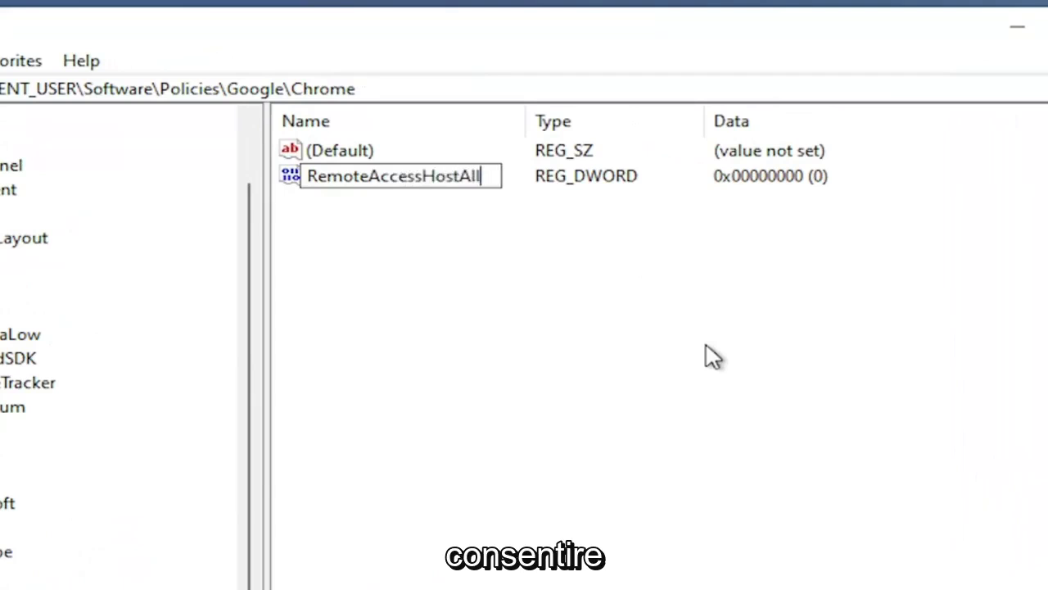
pyautogui.write('owClientP')
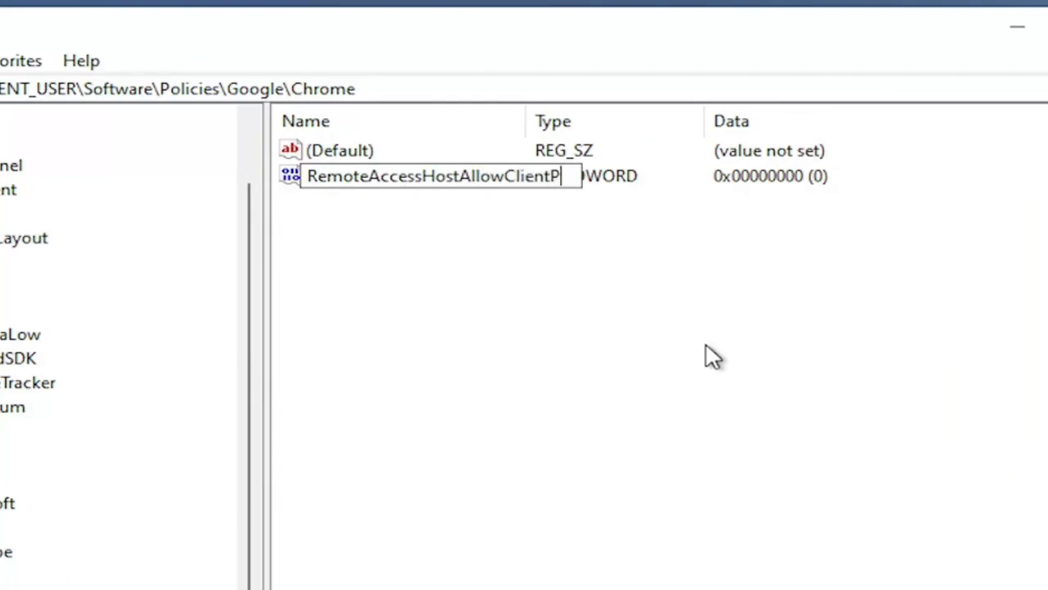
pyautogui.write('air')
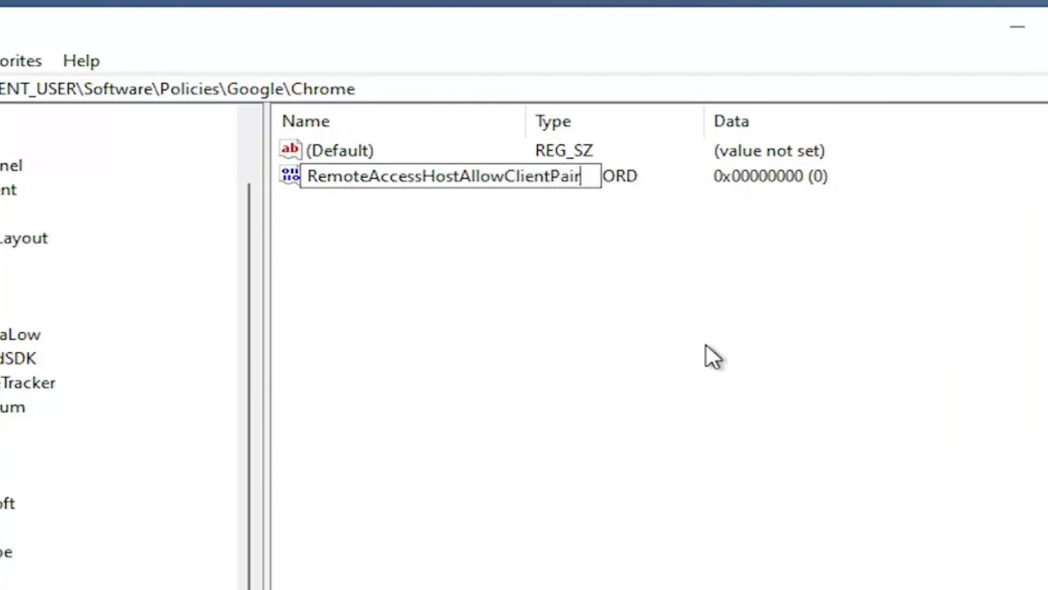
pyautogui.write('ing')
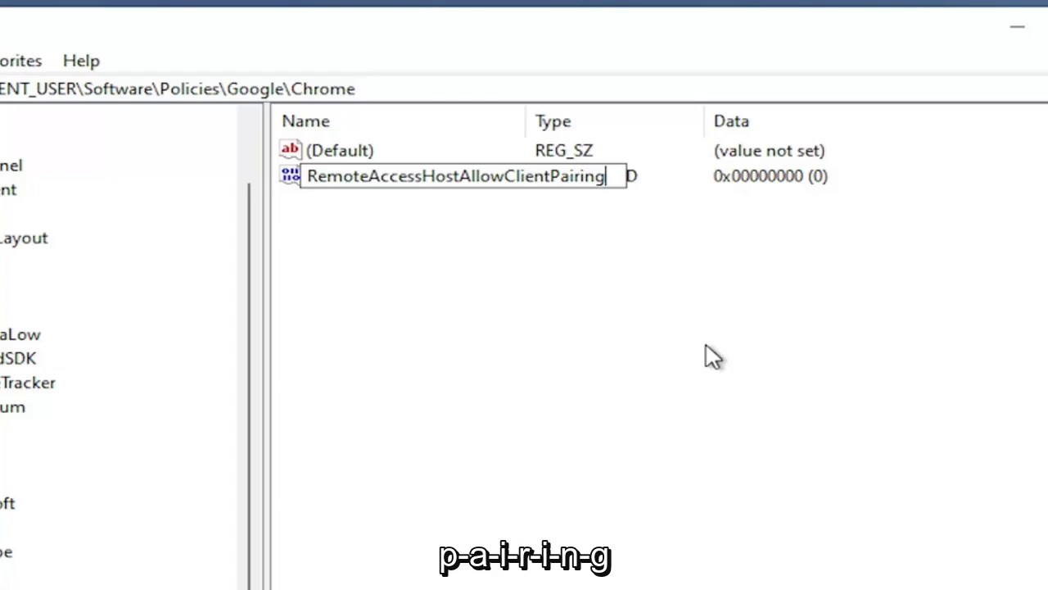
pyautogui.press('Return')
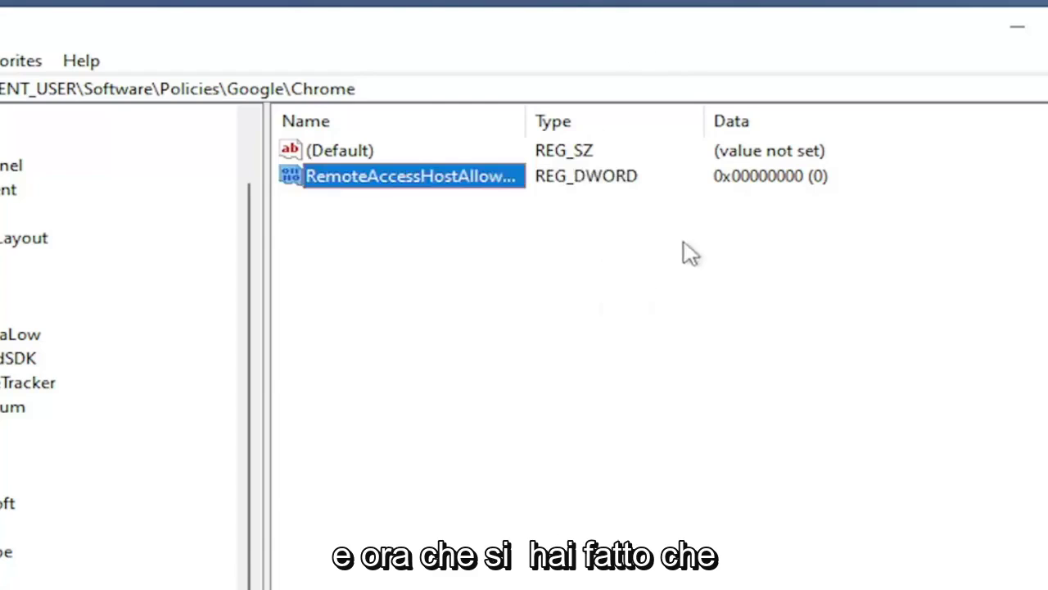
# - Set RemoteAccessHostAllowClientPairing's value data to 1
pyautogui.doubleClick(524, 121)
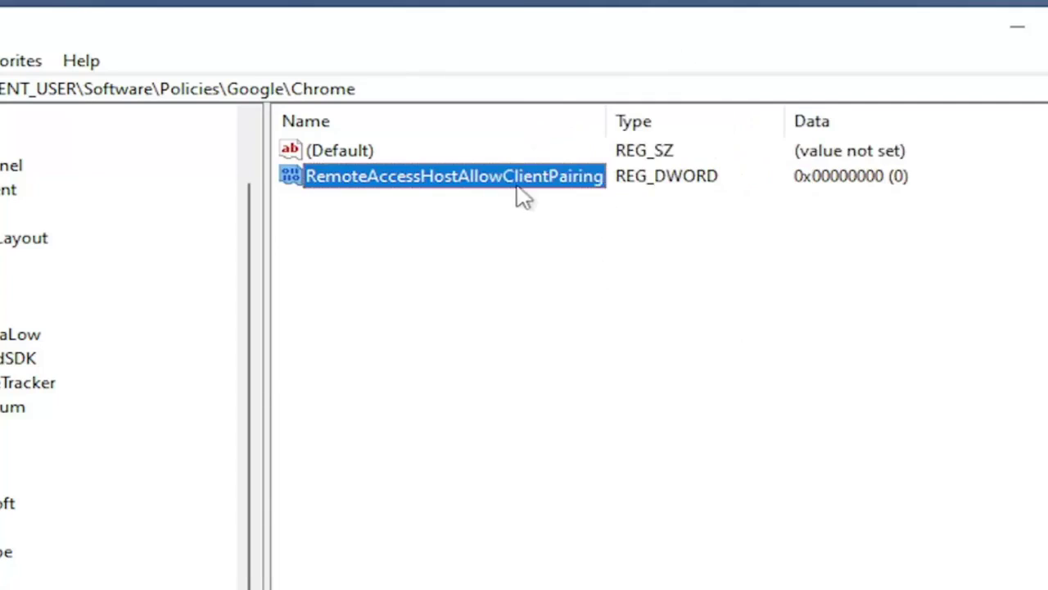
pyautogui.doubleClick(516, 182)
pyautogui.write('1')
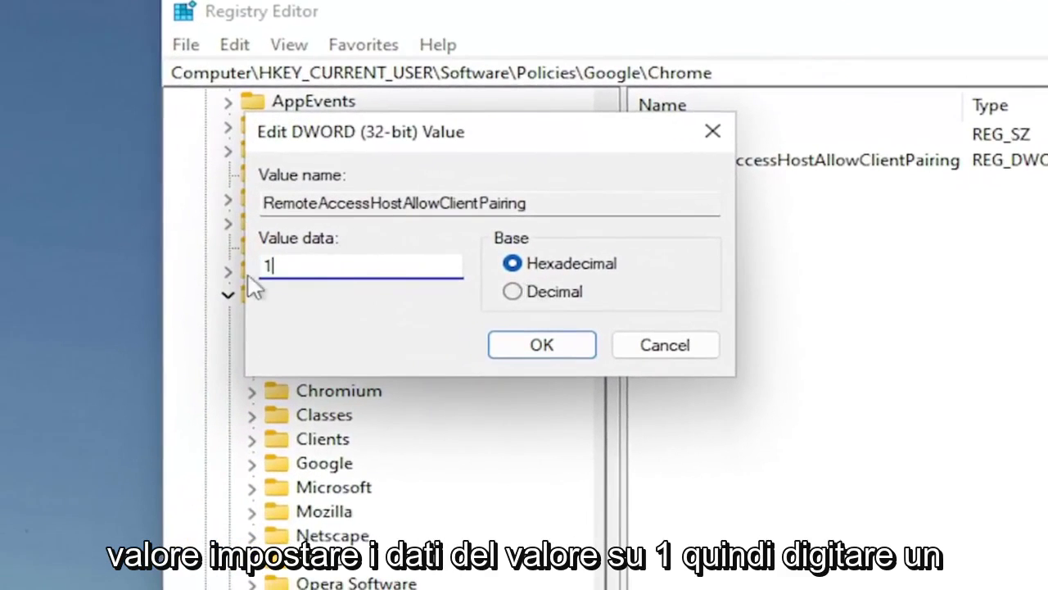
pyautogui.click(542, 345)
# - Collapse the tree from Chrome back up through Google, Policies and Software
pyautogui.press('Left')
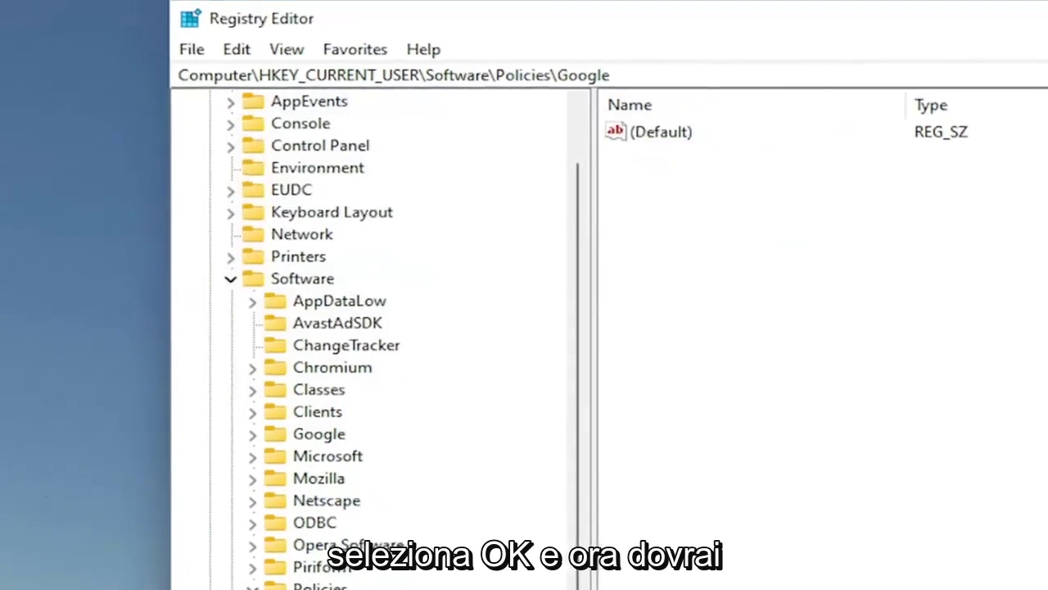
pyautogui.press('Left')
pyautogui.press('Left')
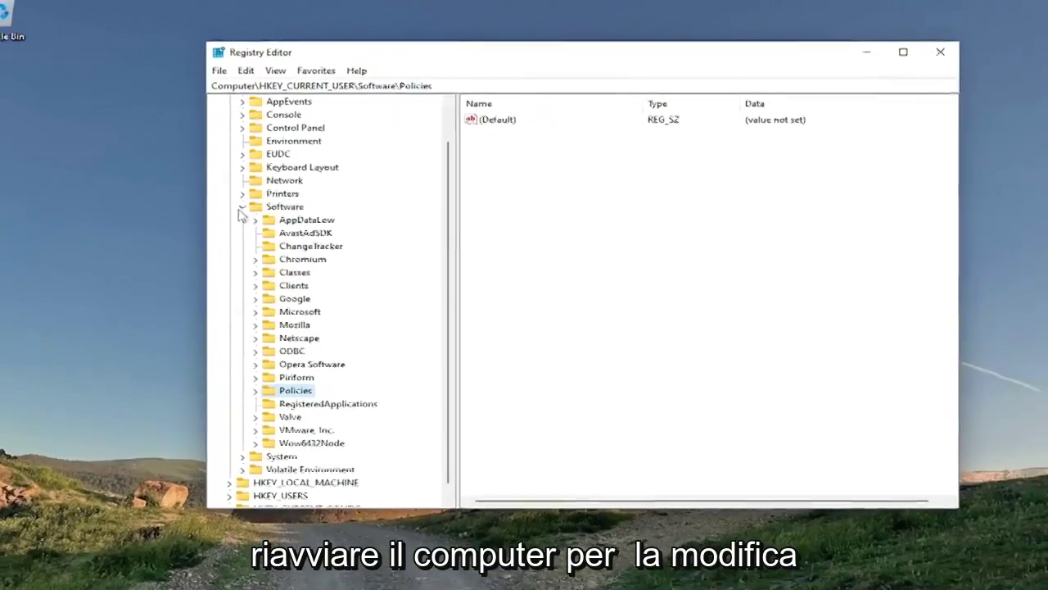
pyautogui.press('Left')
pyautogui.press('Left')
# - Collapse the tree to Computer, close Registry Editor, and bring up the Start menu to restart
pyautogui.click(233, 124)
pyautogui.click(243, 101)
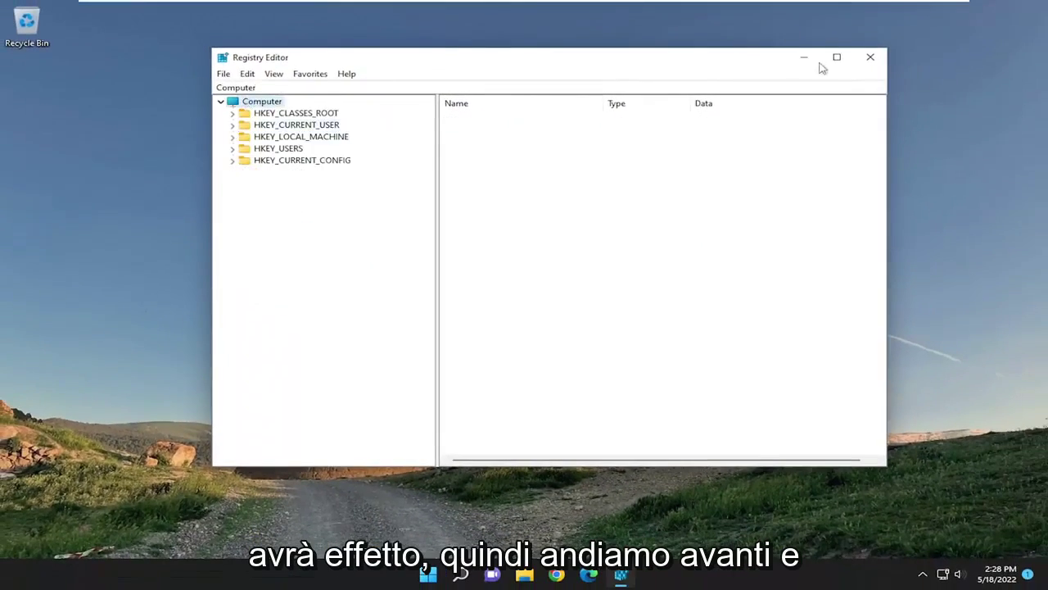
pyautogui.click(869, 59)
pyautogui.rightClick(444, 575)
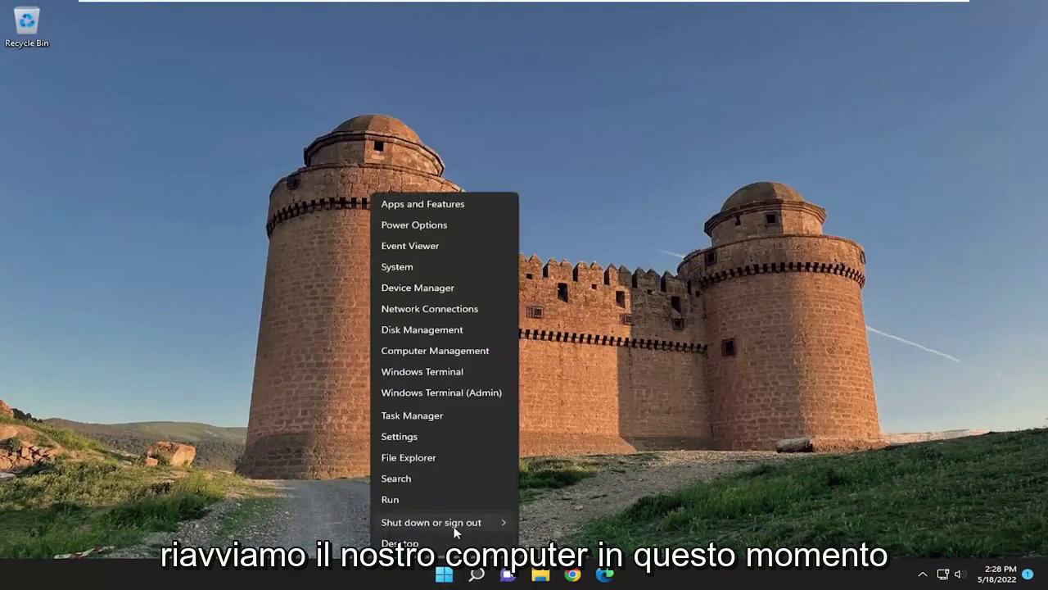